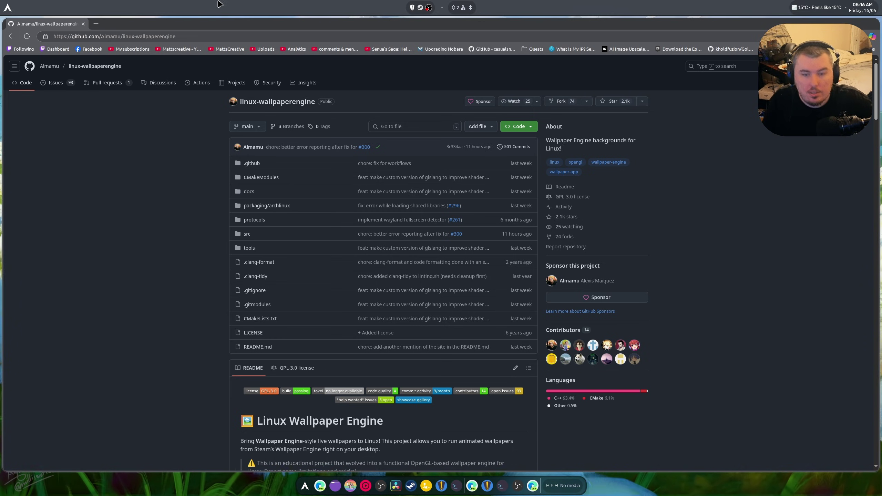
Scroll the linux-wallpaperengine README to the asset install paths and bring up Steam's Wallpaper Engine page.
scroll(314, 213, "down", 10)
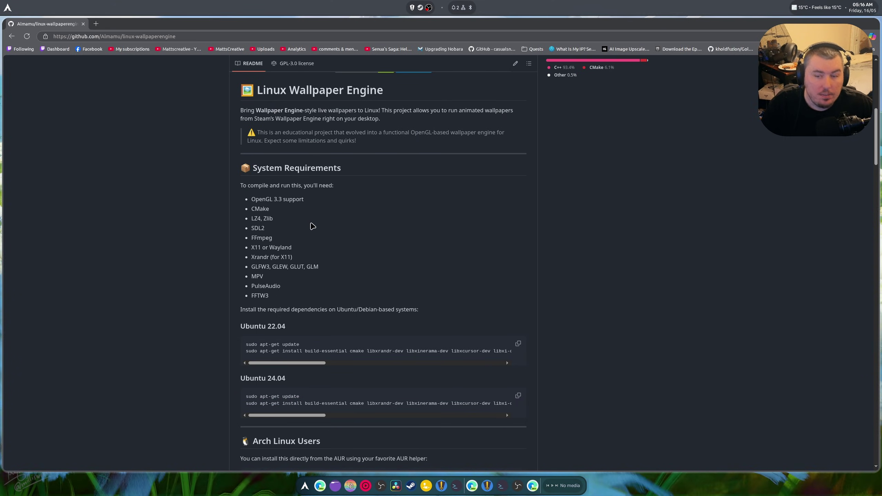
scroll(311, 226, "down", 3)
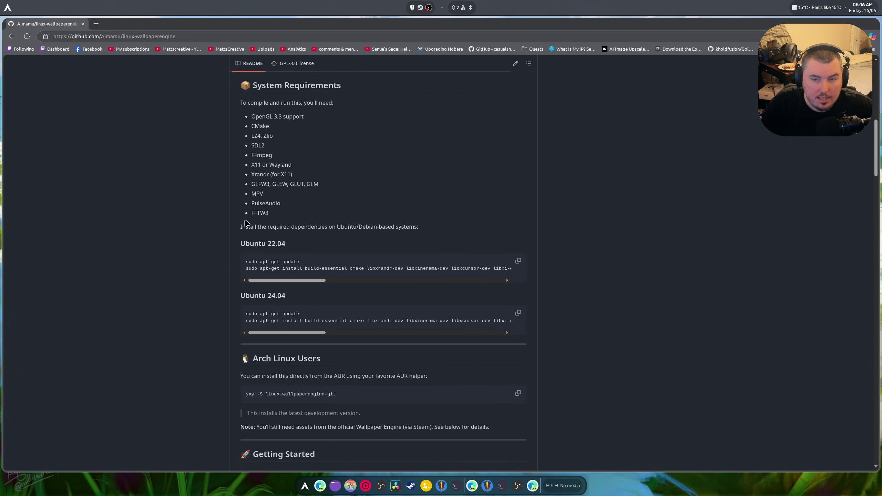
scroll(404, 316, "down", 4)
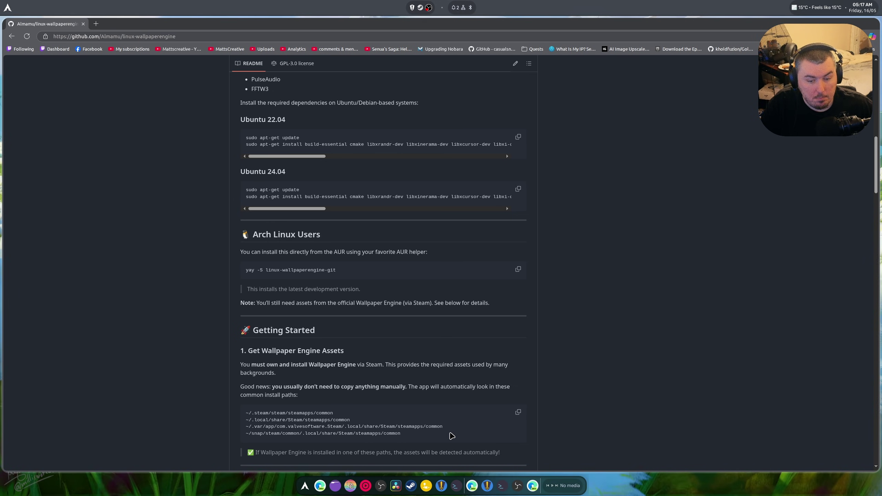
left_click(417, 488)
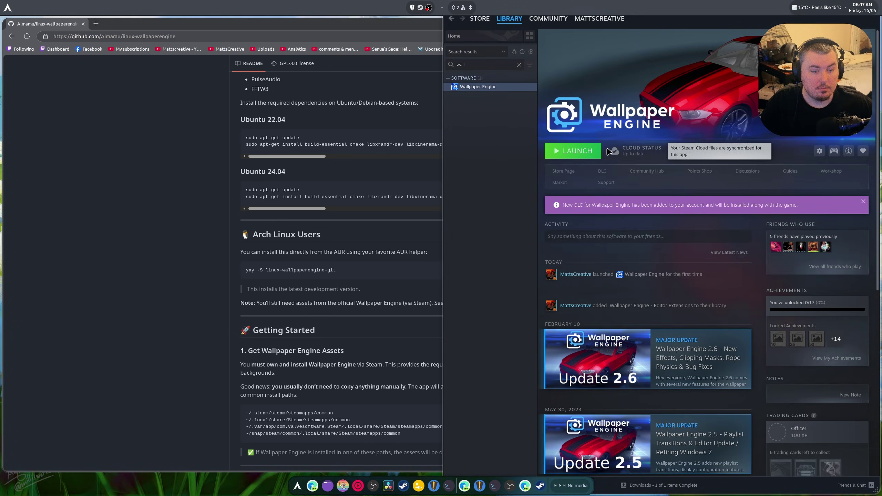
Open Wallpaper Engine's local install folder via Manage > Browse local files.
right_click(485, 90)
mouse_move(507, 131)
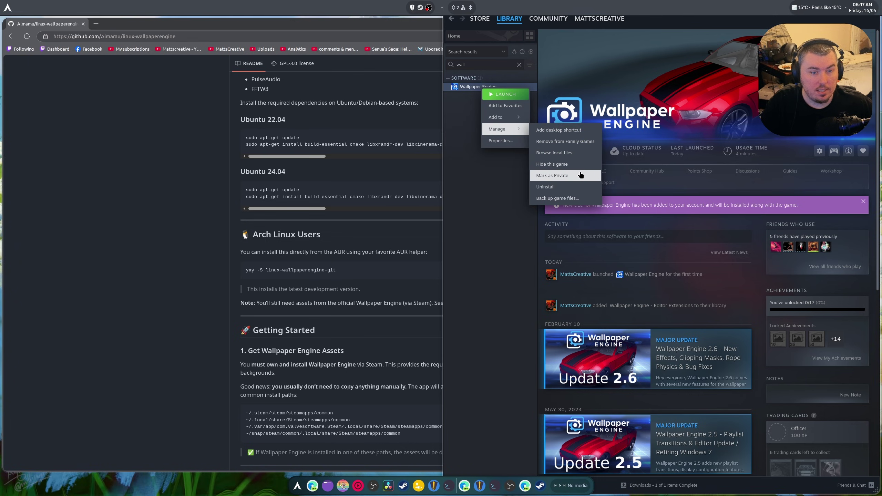
left_click(257, 235)
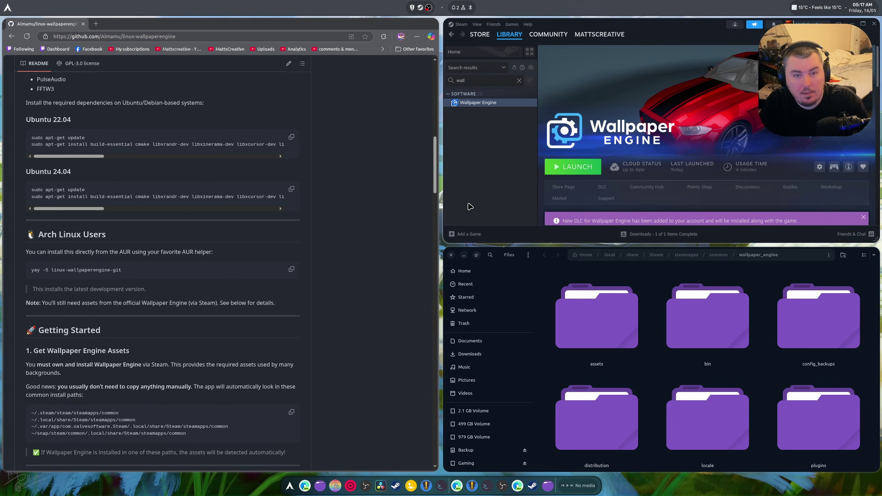
Review the wallpaper_engine folder contents, including assets, then close the file manager.
scroll(622, 389, "down", 3)
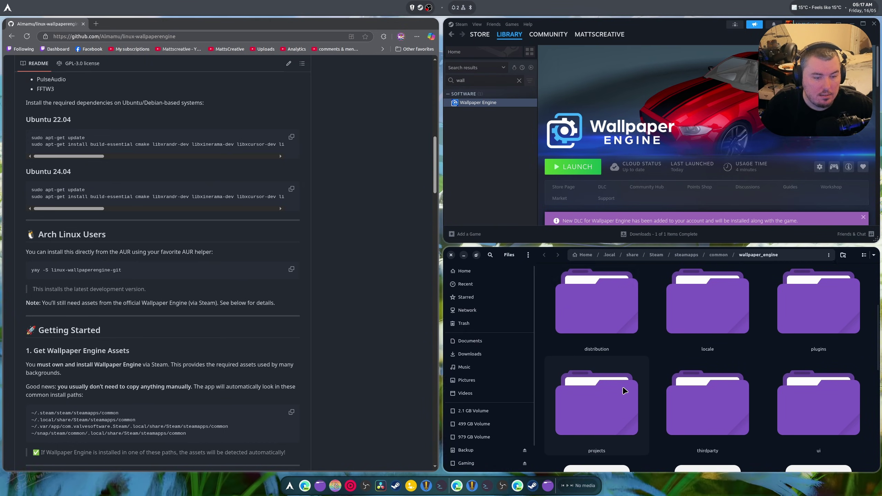
scroll(624, 390, "up", 1)
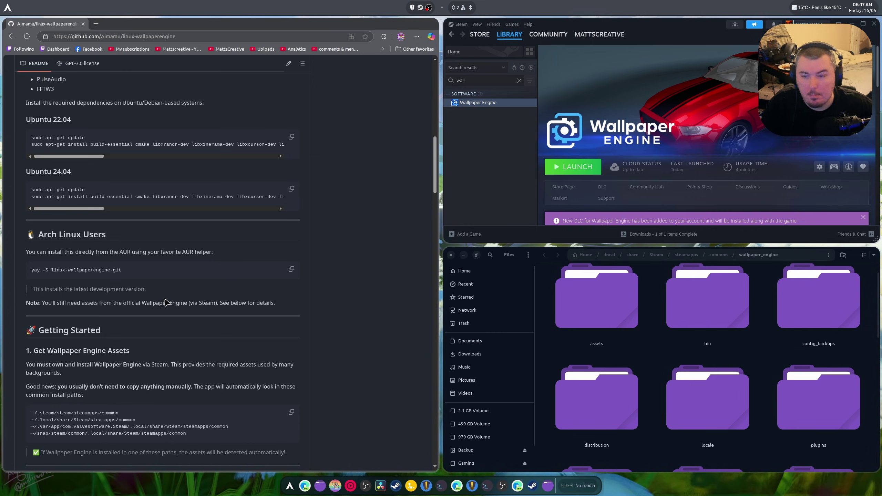
scroll(176, 361, "down", 3)
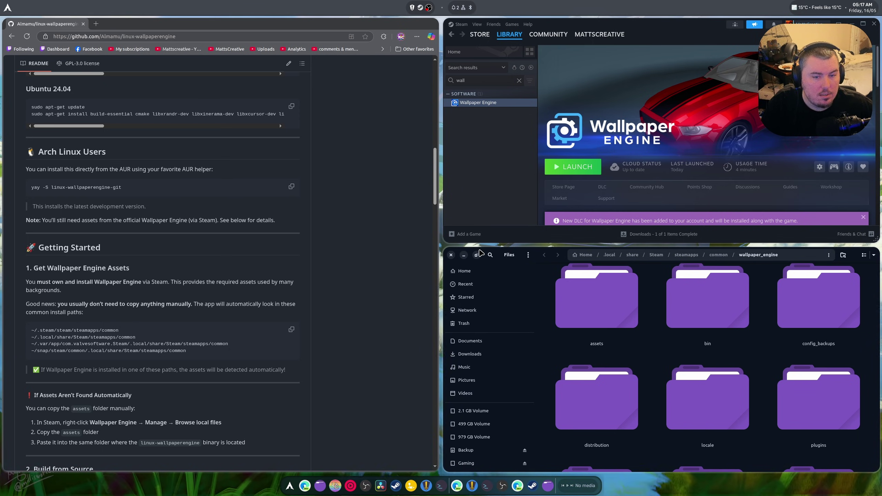
left_click(451, 255)
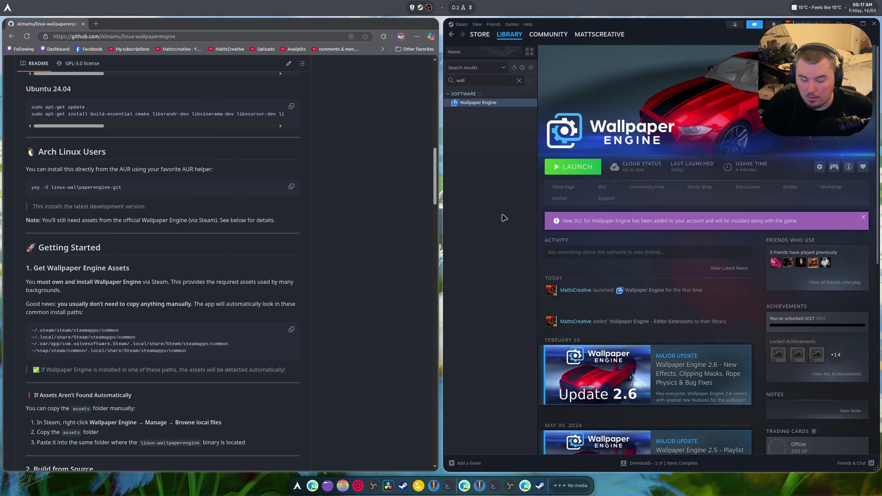
Close Steam and switch to the terminal running linux-wallpaperengine on DP-1 with stretch scaling.
key("alt+F4")
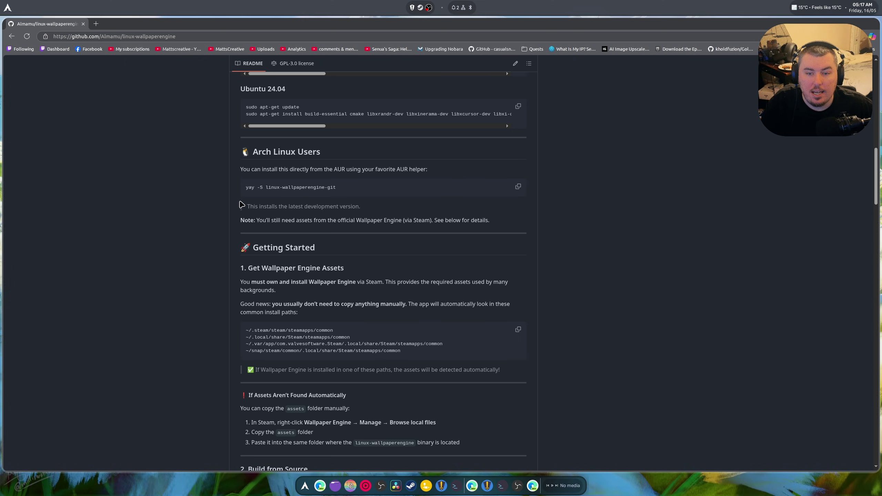
key("alt+Tab")
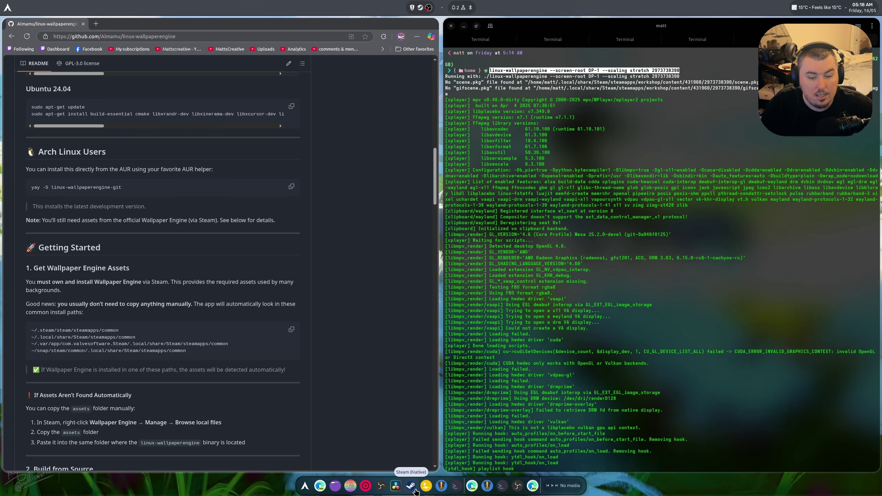
Go to Wallpaper Engine's Workshop from the Steam library, filtered to ready-to-play titles.
right_click(420, 8)
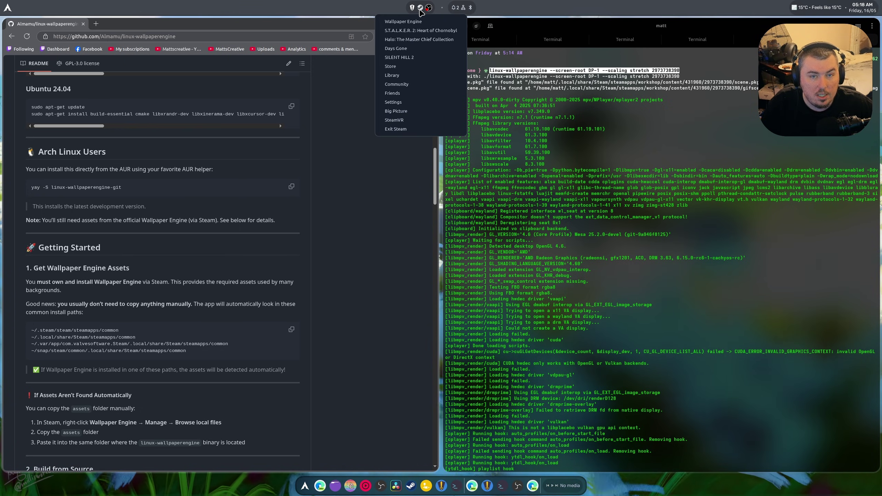
left_click(392, 75)
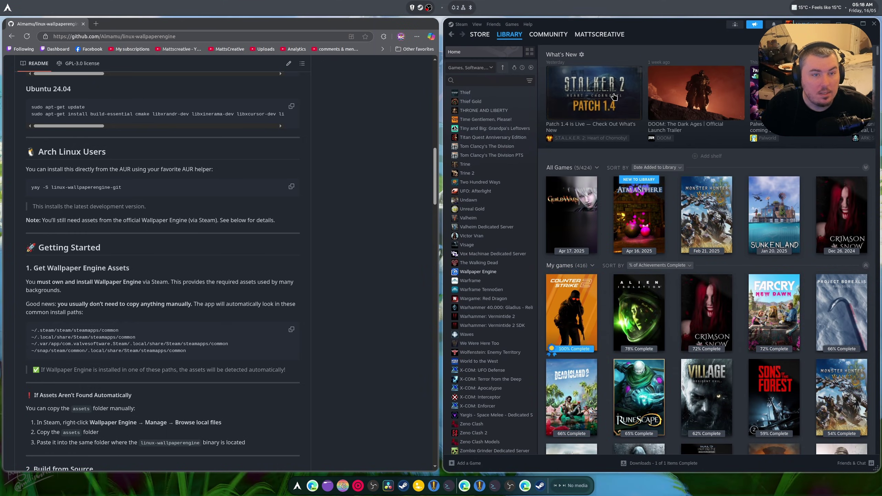
left_click(531, 67)
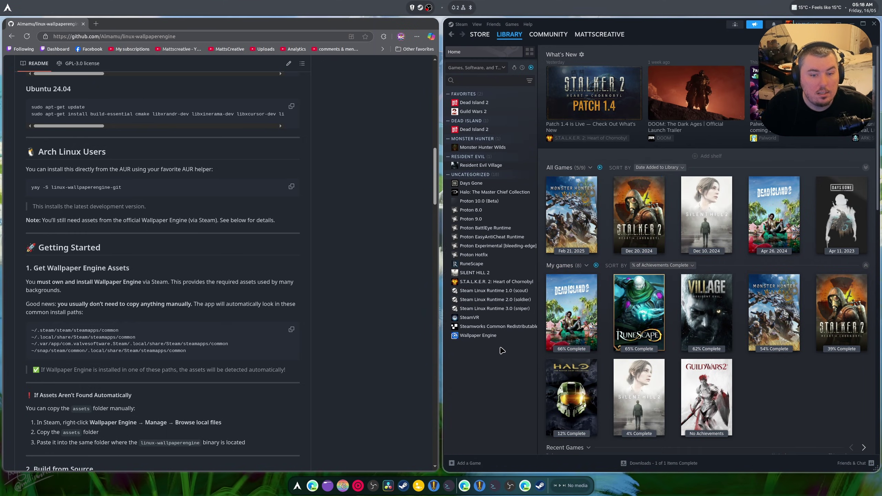
left_click(481, 335)
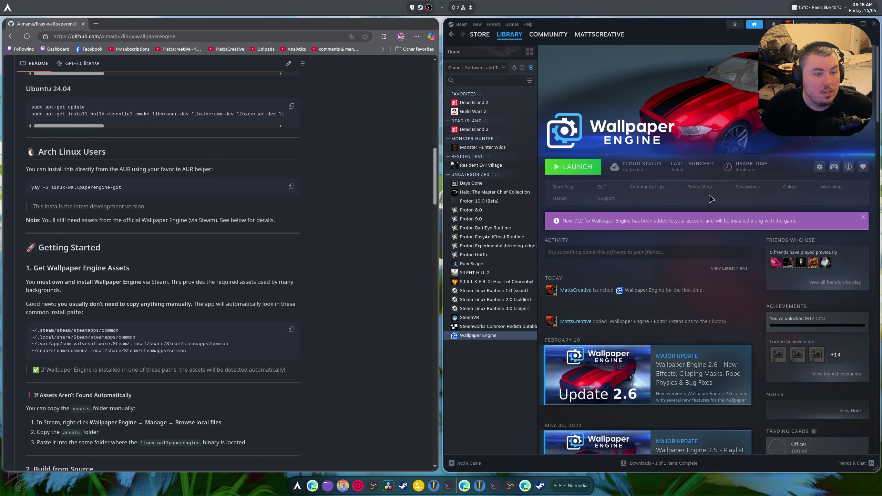
left_click(830, 187)
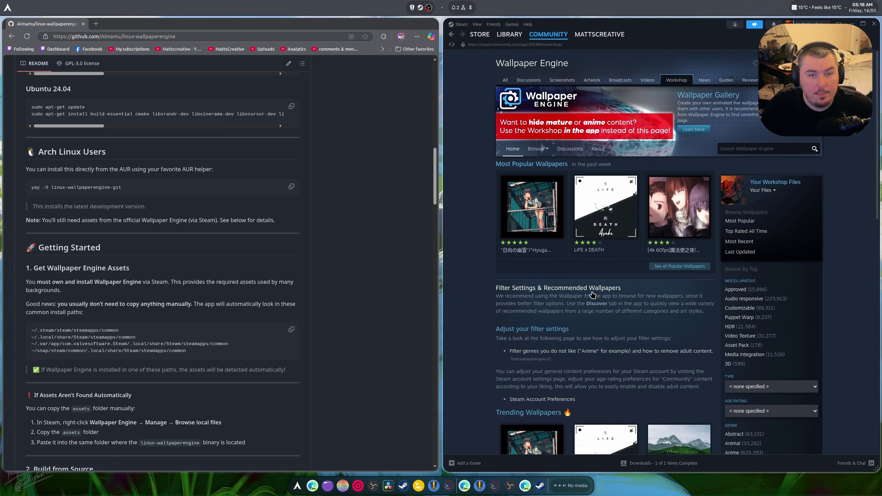
Reveal the live Halo wallpaper on the desktop and maximize the Steam window.
key("alt+Tab")
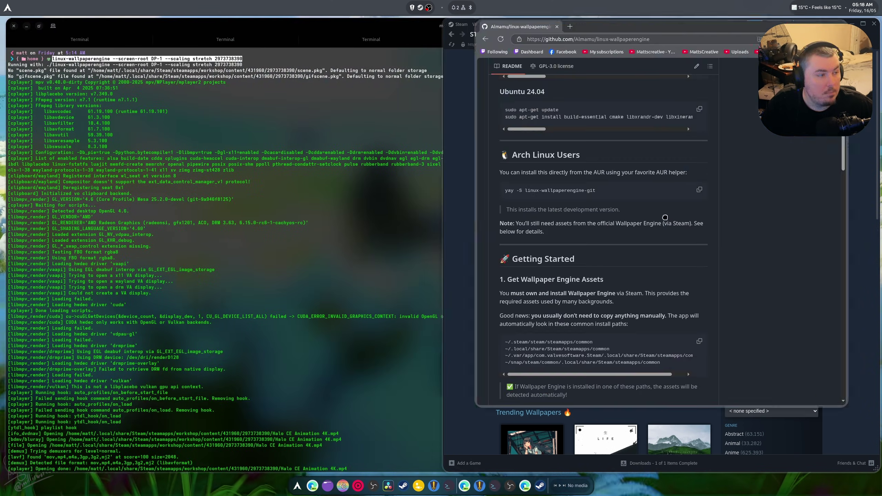
key("alt+Tab")
key("super+d")
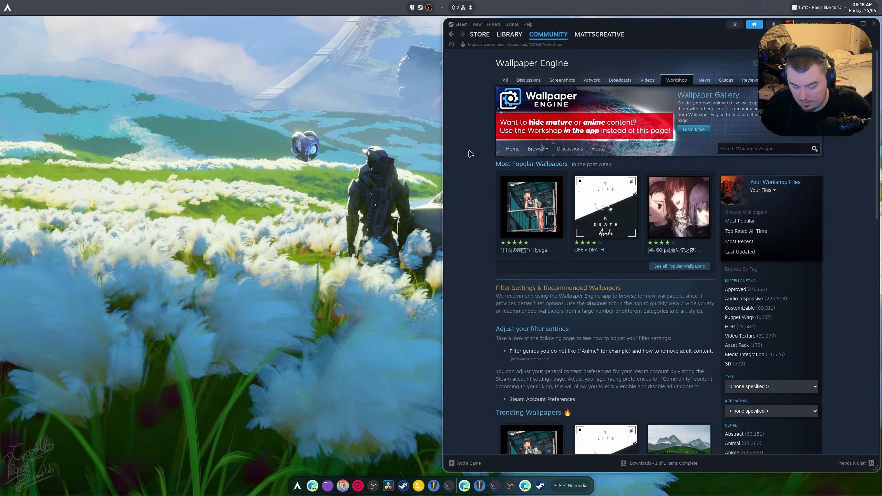
key("super+Up")
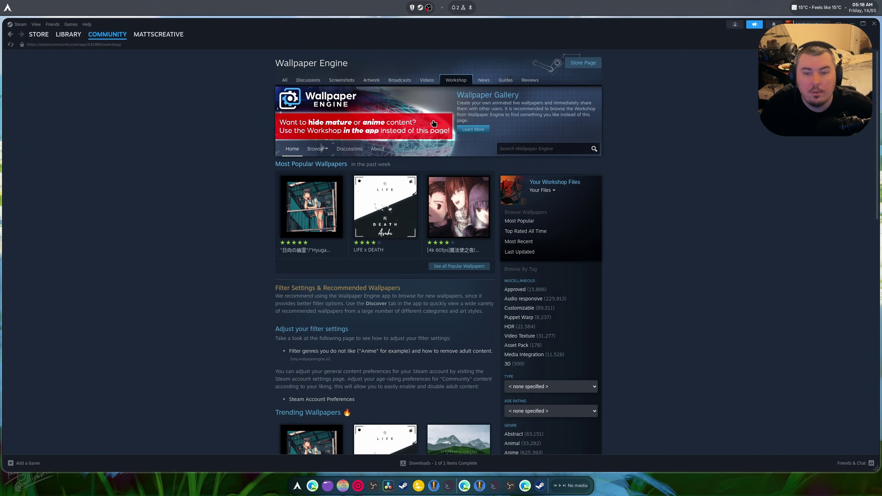
Search the Wallpaper Engine Workshop for 'halo'.
left_click(526, 154)
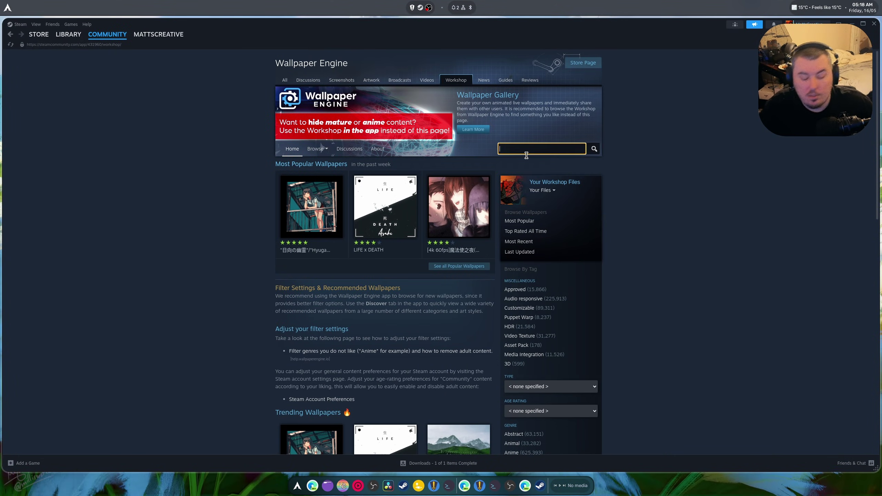
type("halo")
key("Return")
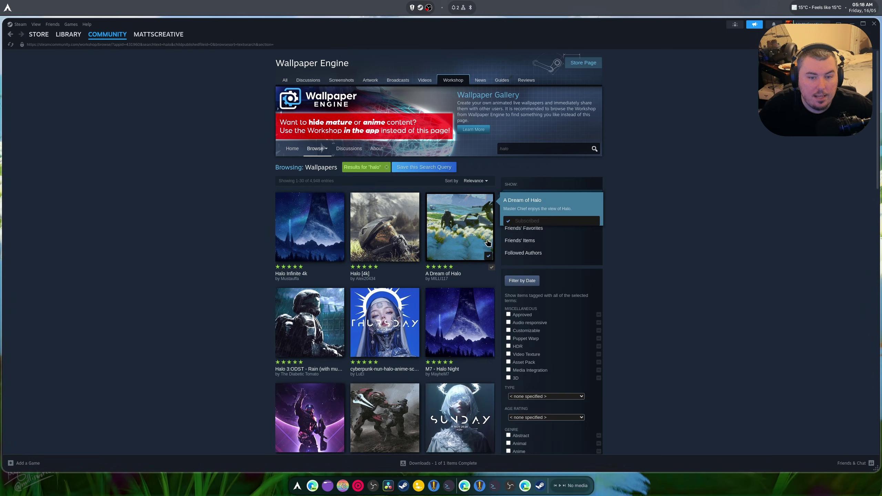
View the A Dream of Halo wallpaper page, then return to the halo results.
left_click(474, 233)
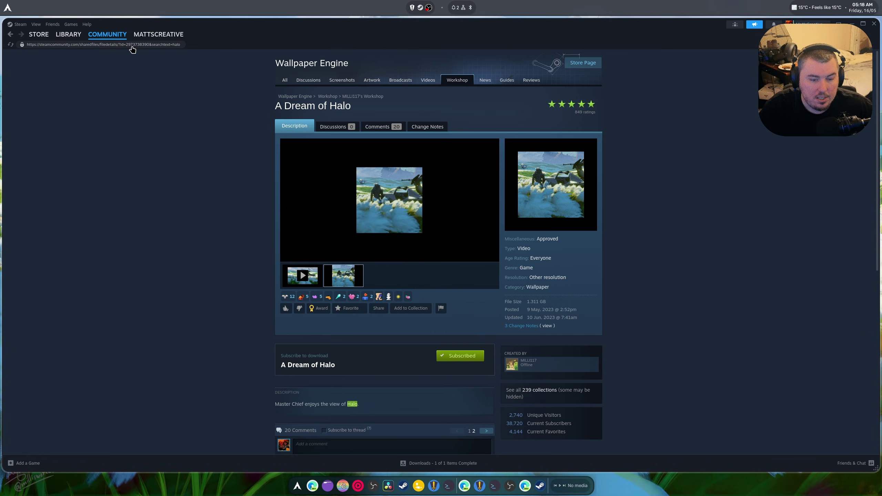
scroll(141, 294, "down", 7)
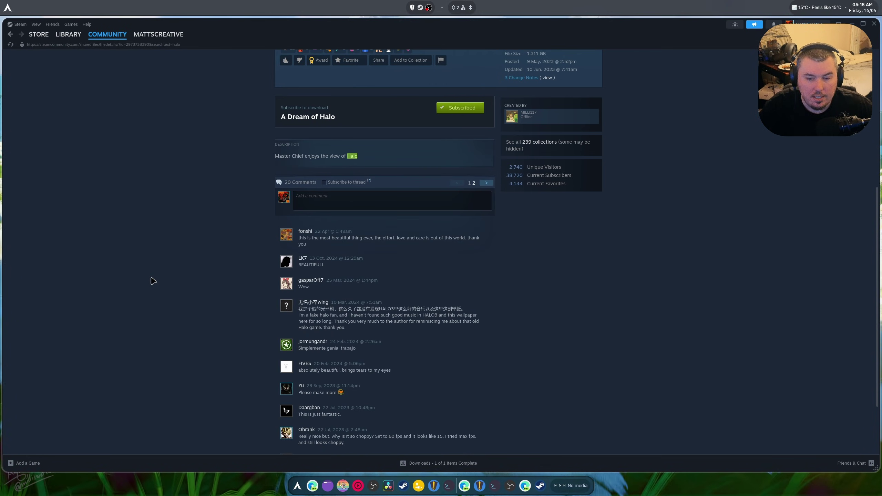
scroll(155, 280, "up", 7)
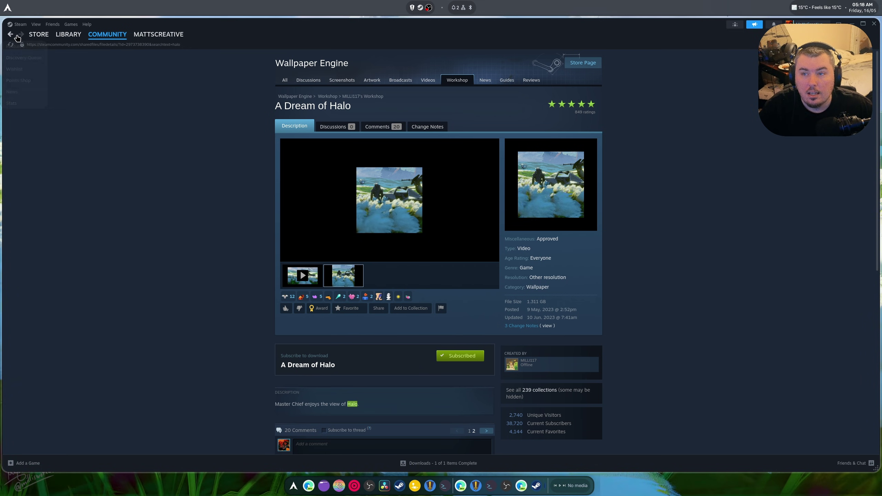
left_click(11, 34)
double_click(528, 153)
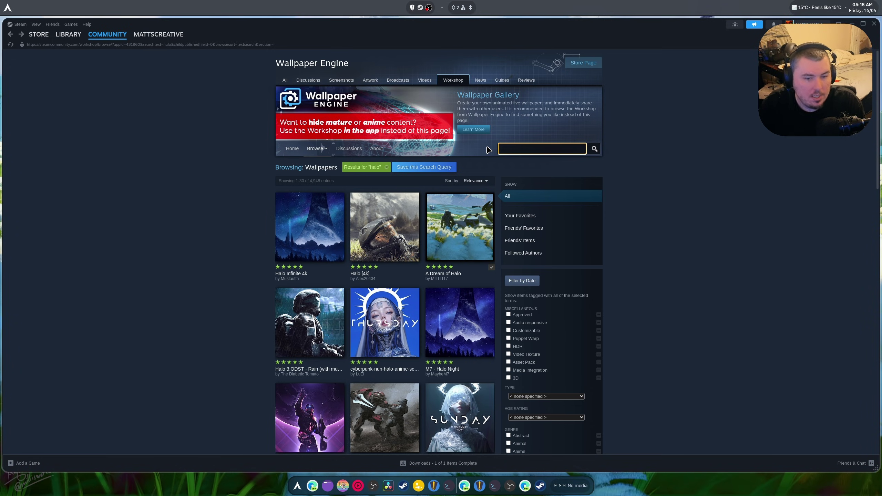
Search the Workshop for 'HDR' and scroll through the results.
type("R")
key("Return")
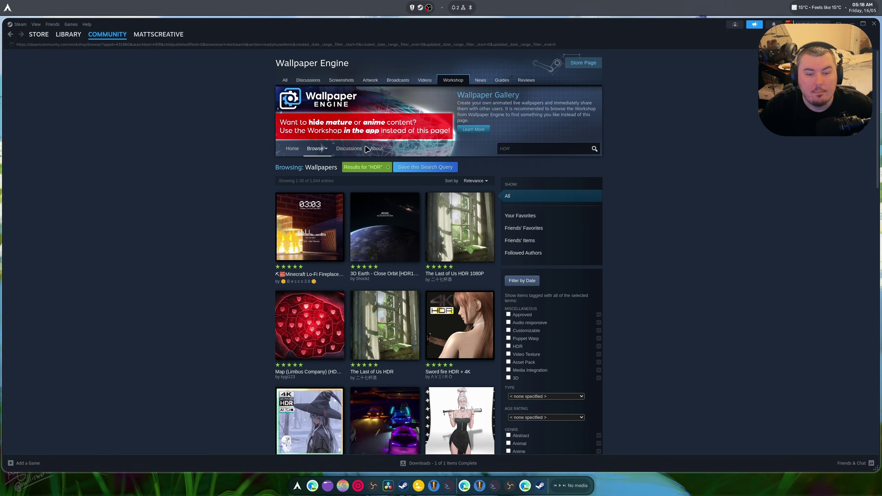
mouse_move(468, 243)
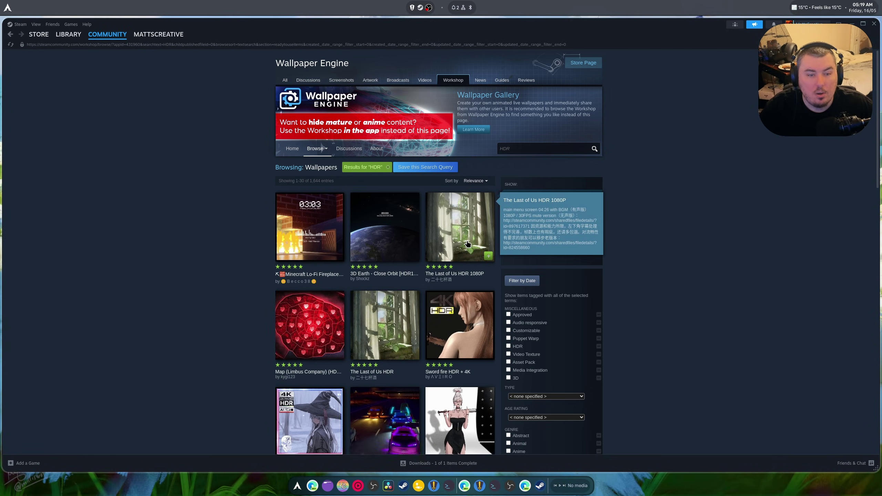
scroll(478, 364, "down", 5)
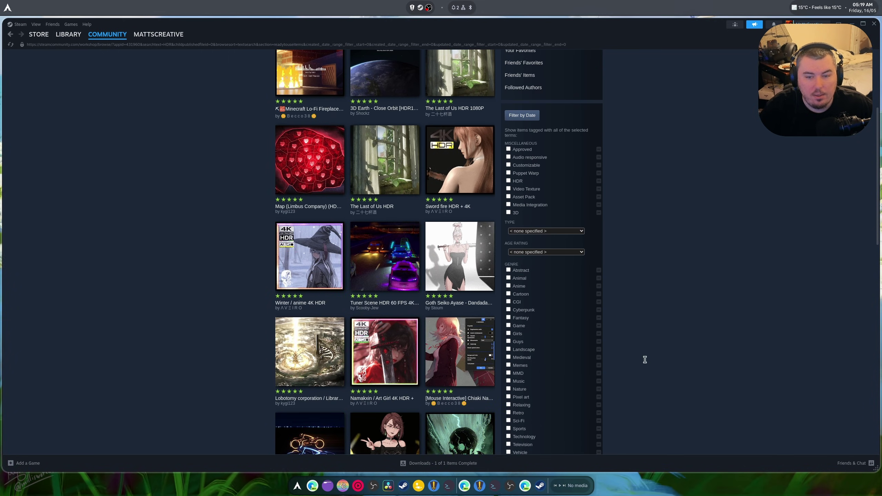
scroll(645, 360, "down", 4)
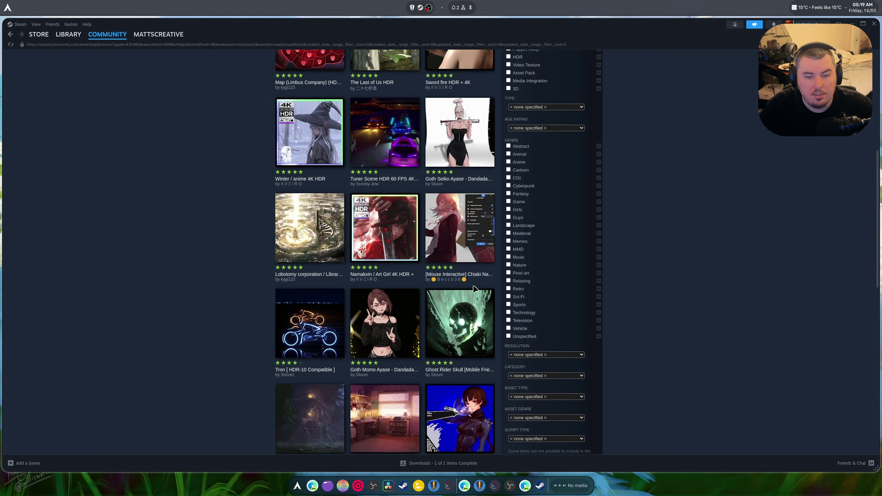
scroll(475, 288, "down", 4)
scroll(476, 297, "down", 5)
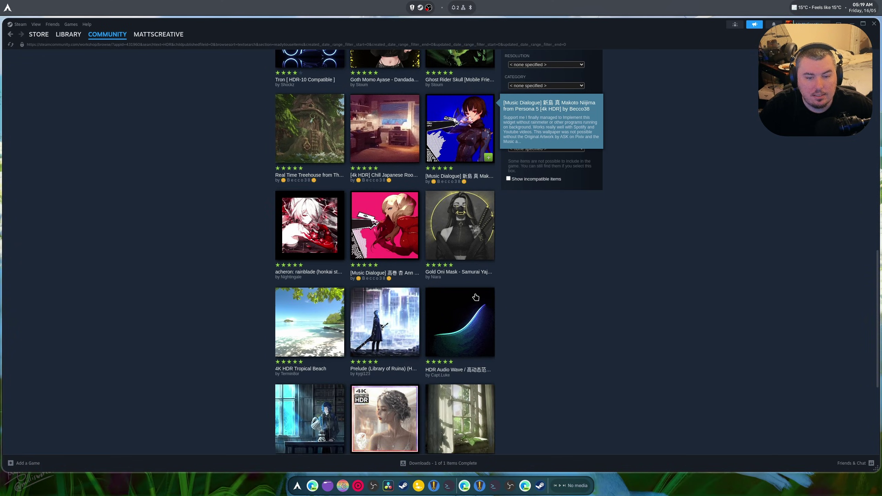
scroll(475, 297, "down", 5)
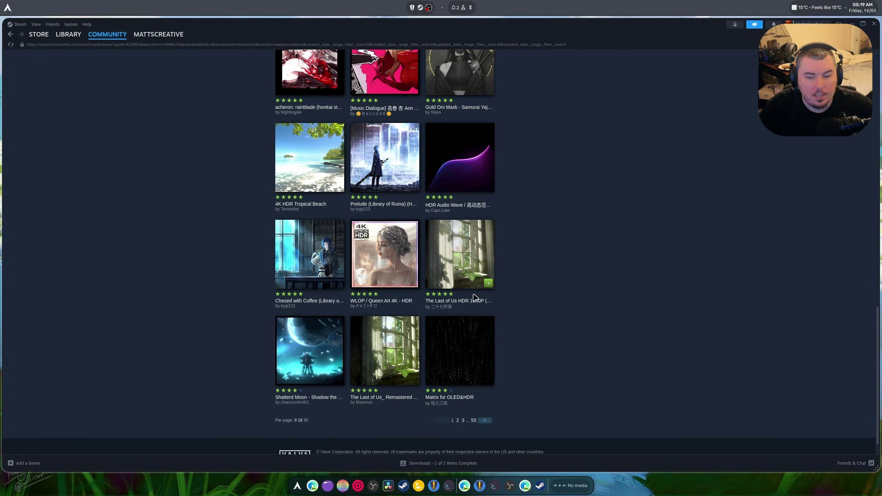
Preview the Shatterd Moon wallpaper's details, then return to the HDR results.
mouse_move(481, 354)
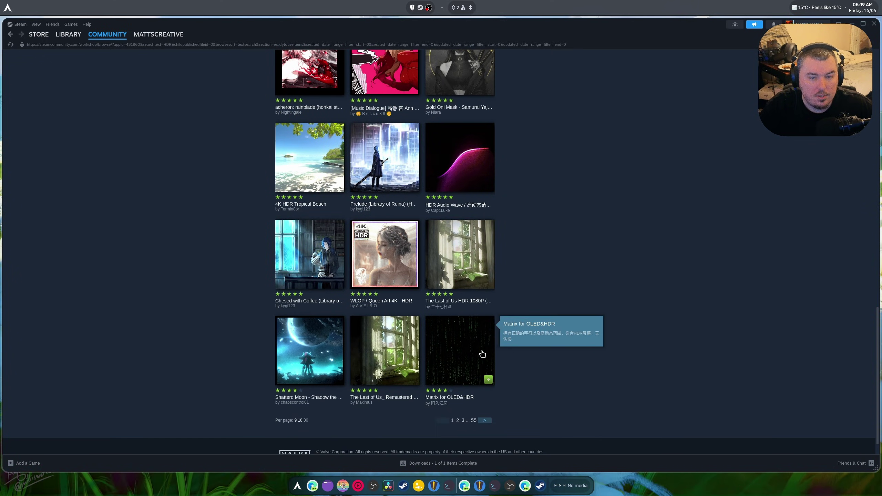
mouse_move(306, 358)
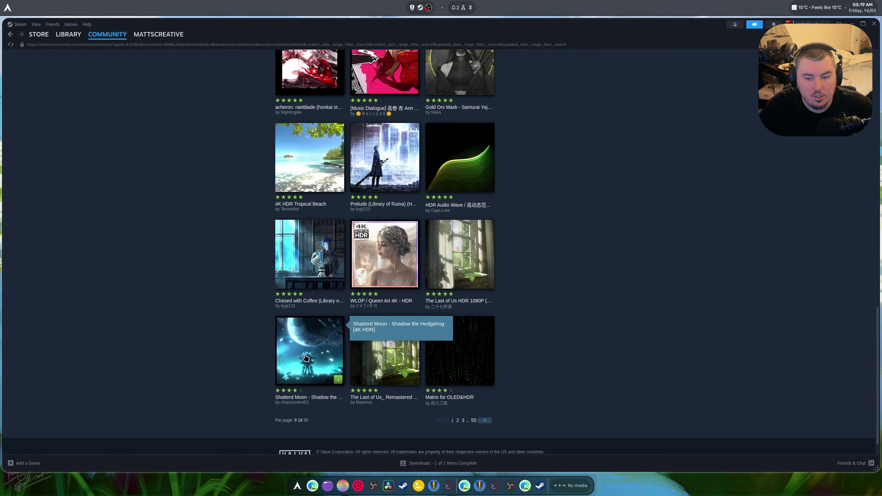
left_click(306, 358)
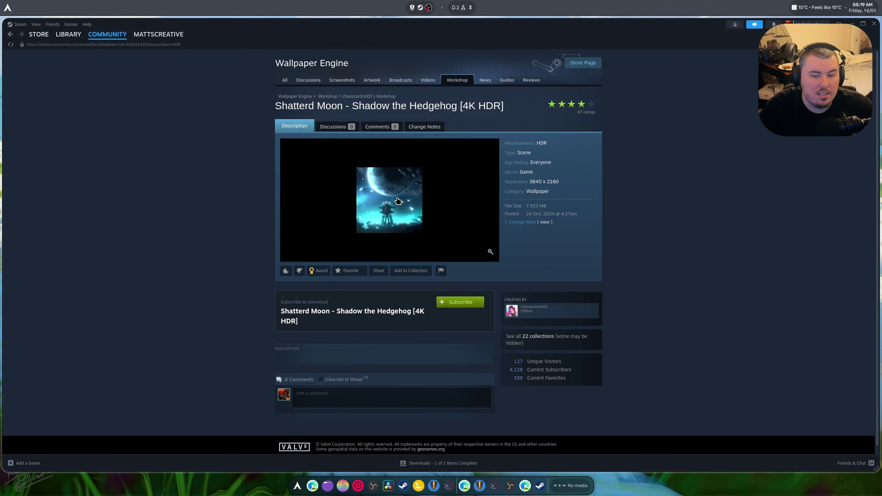
left_click(11, 34)
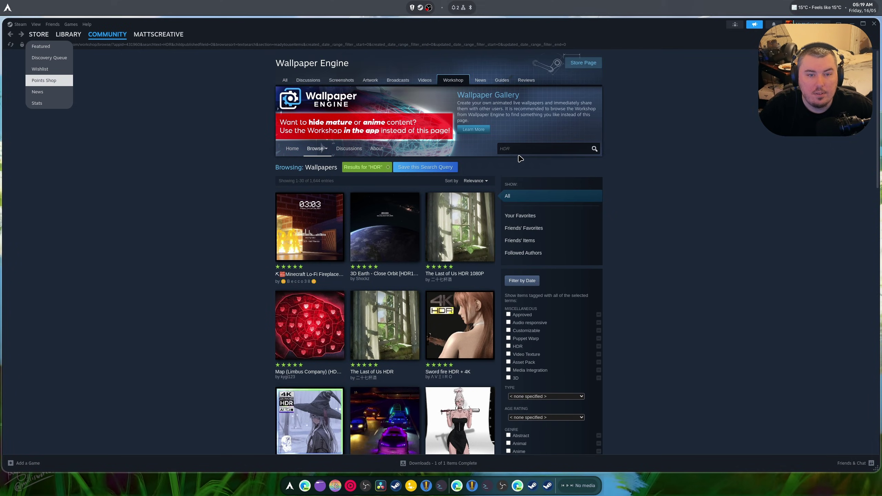
Replace the HDR search with a Workshop search for 'loop'.
left_click(506, 148)
type("loop")
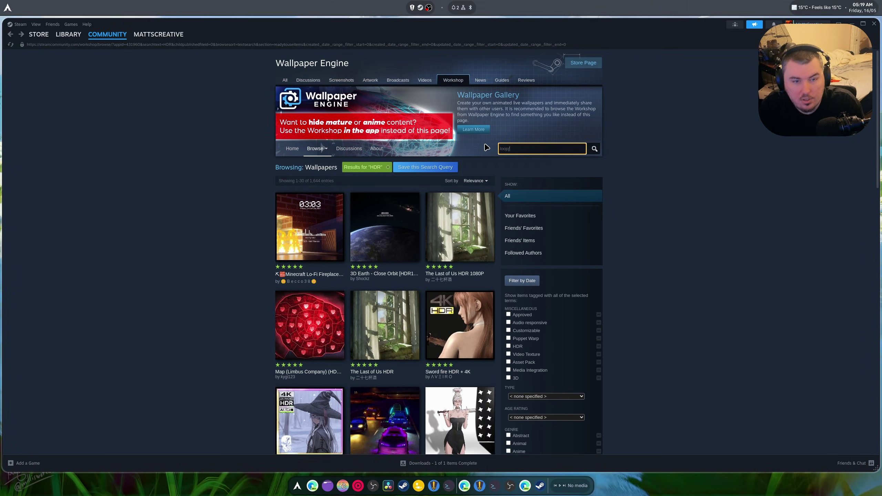
key("Return")
left_click(476, 181)
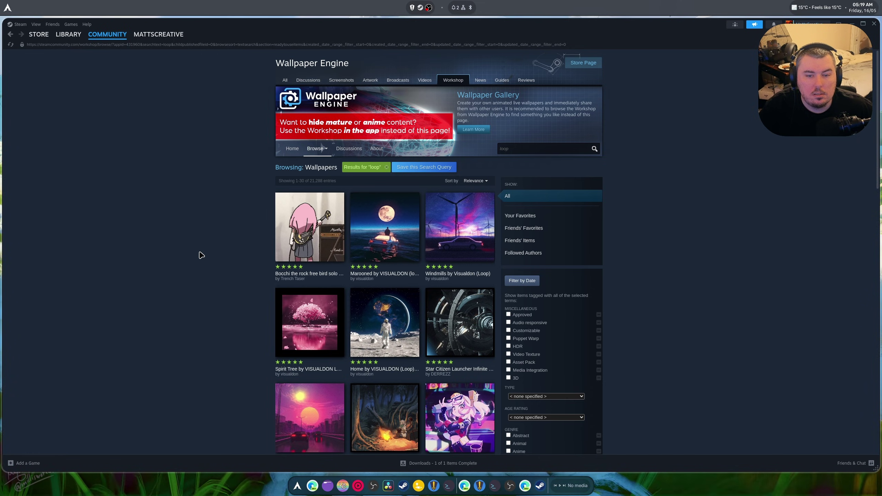
Preview the 21:9 Space Loop wallpaper, then return to the loop results.
scroll(207, 268, "down", 3)
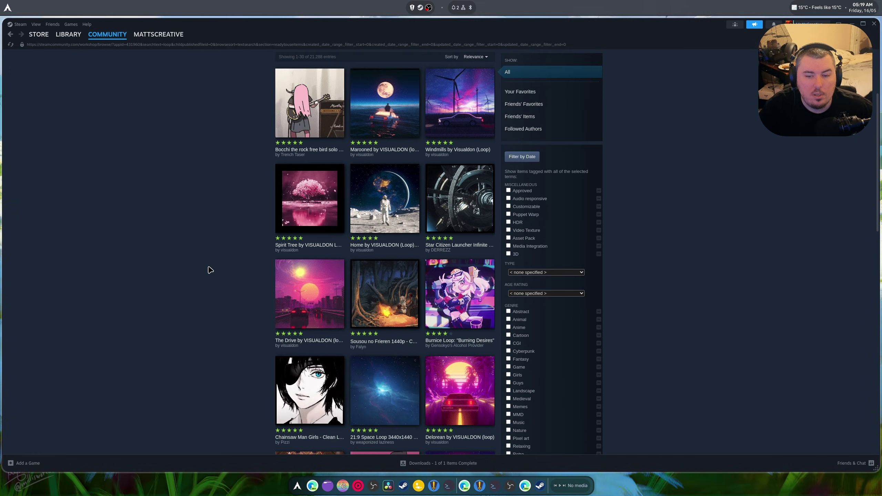
scroll(210, 270, "down", 3)
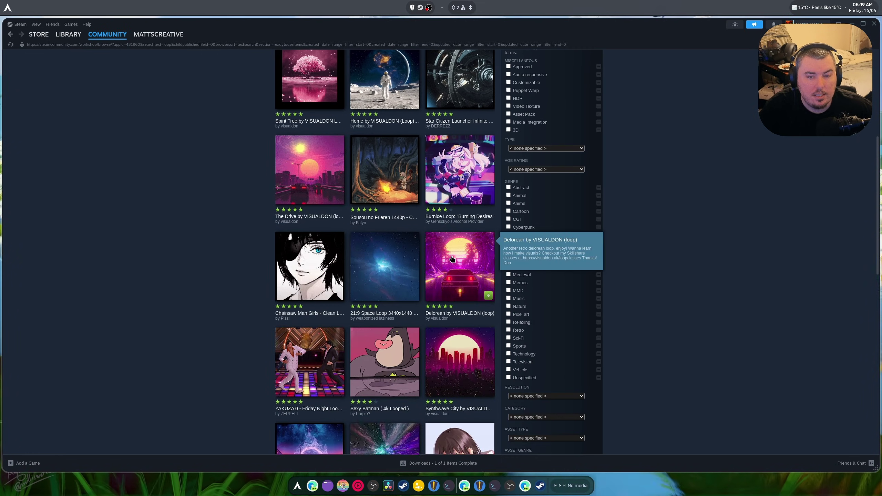
left_click(343, 279)
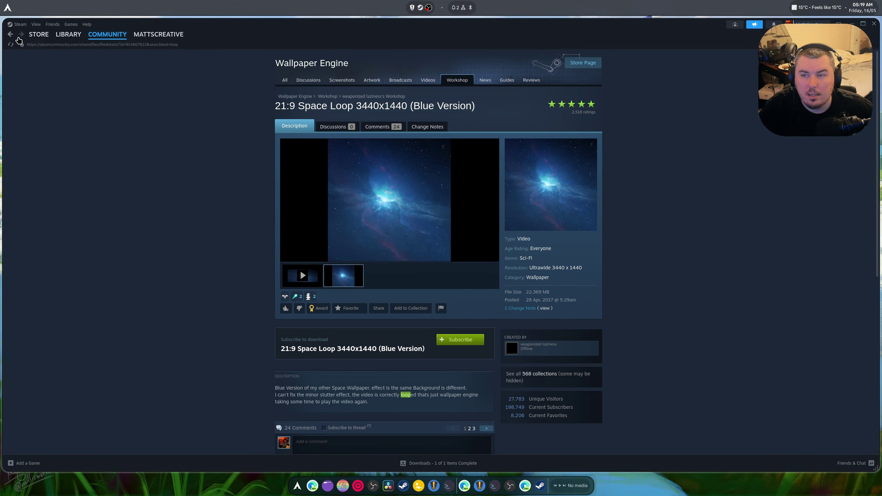
left_click(18, 39)
Move to page 2 of the loop results and browse entries 31-60.
scroll(246, 325, "down", 7)
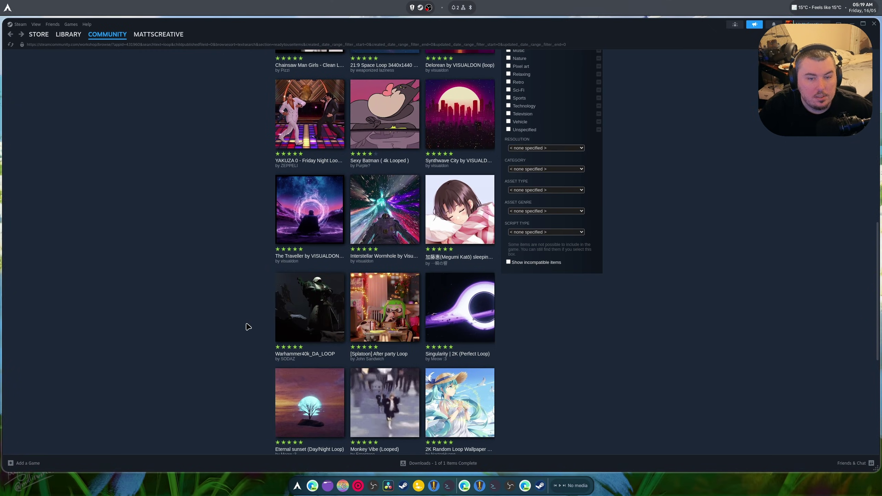
scroll(248, 327, "down", 3)
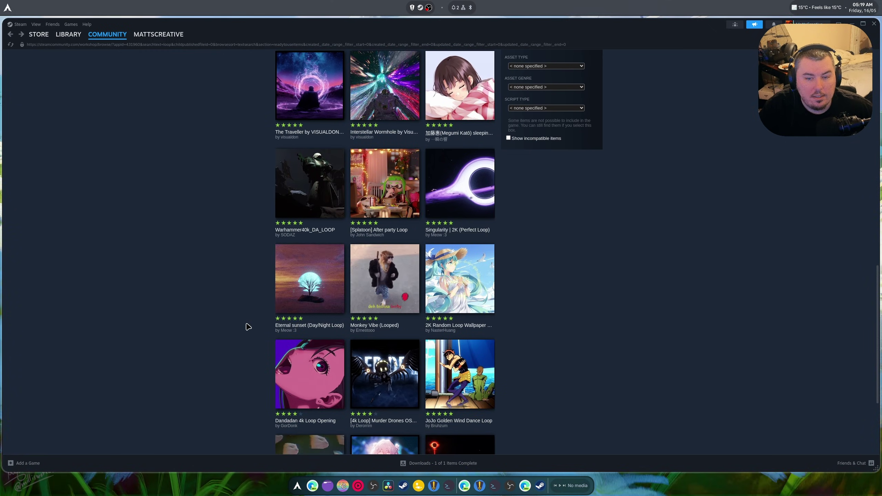
scroll(248, 327, "down", 3)
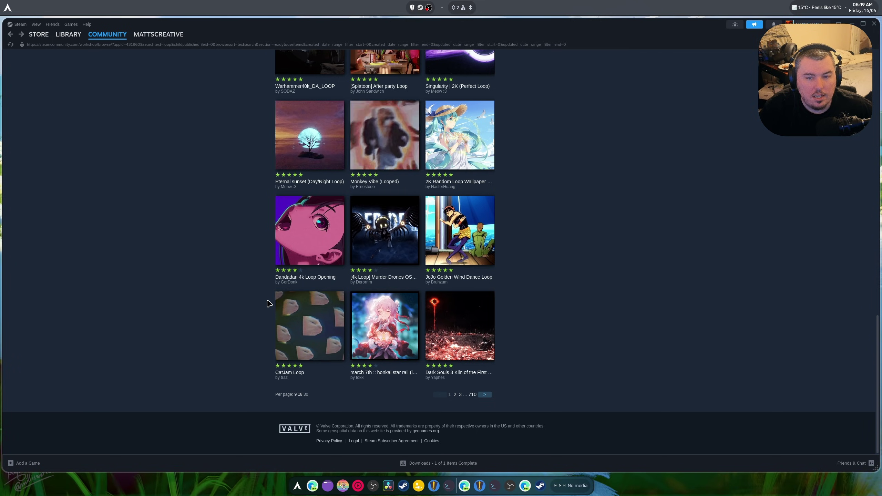
left_click(484, 396)
scroll(232, 331, "down", 3)
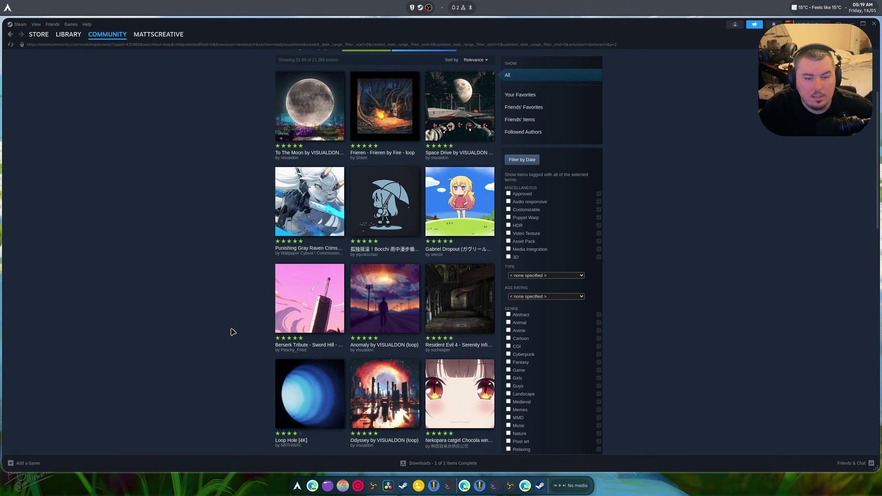
scroll(231, 331, "down", 2)
scroll(234, 332, "down", 2)
scroll(234, 333, "down", 2)
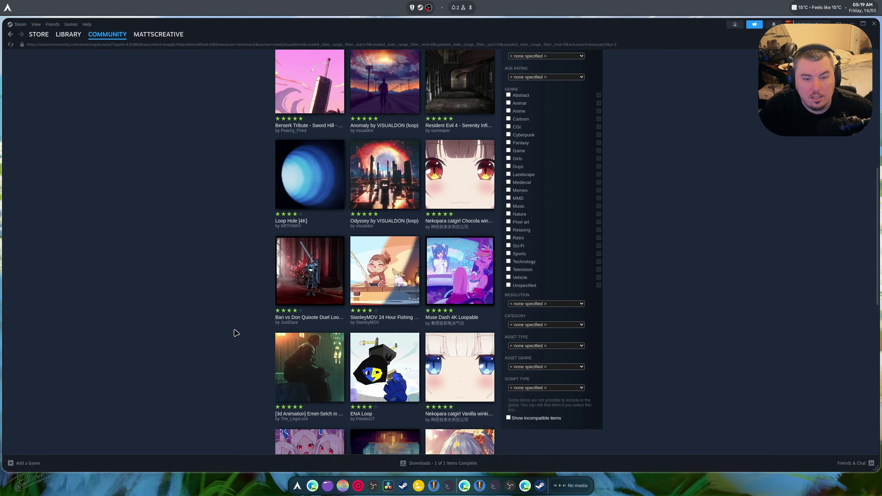
scroll(236, 333, "down", 5)
scroll(236, 333, "down", 4)
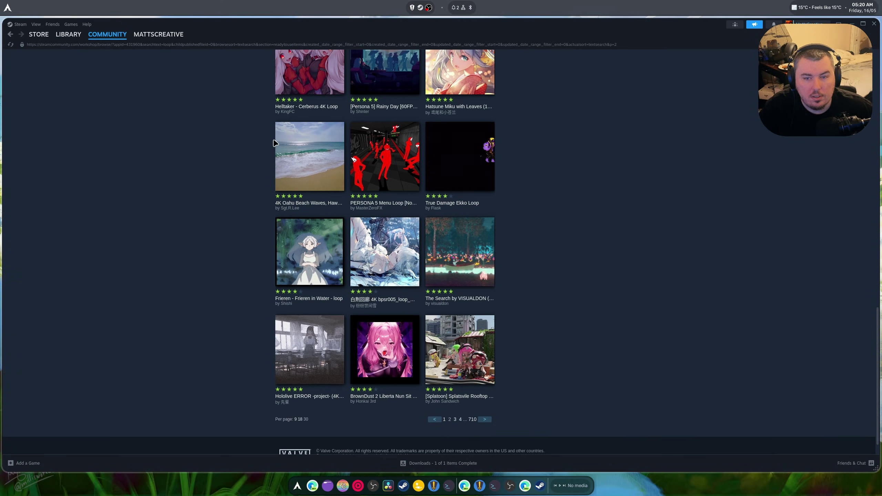
scroll(454, 417, "down", 1)
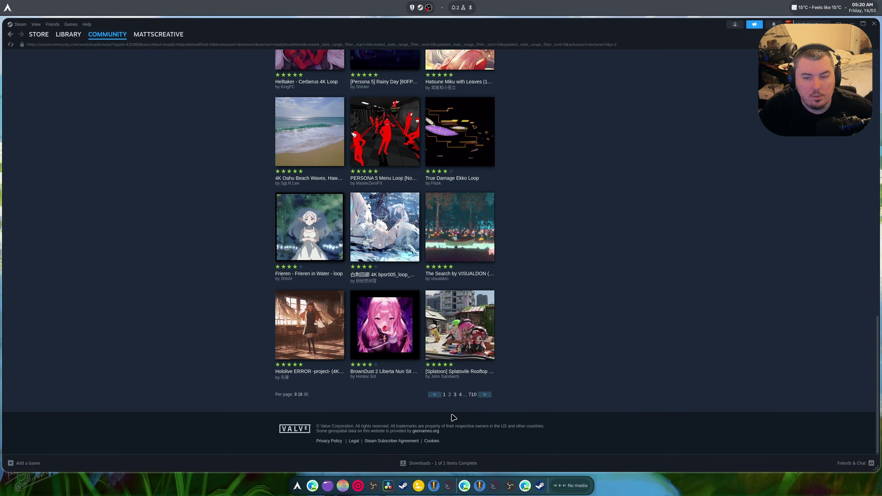
Go to results page 3 and open the Hogwarts School Loop [Hogwarts Legacy] wallpaper.
left_click(485, 395)
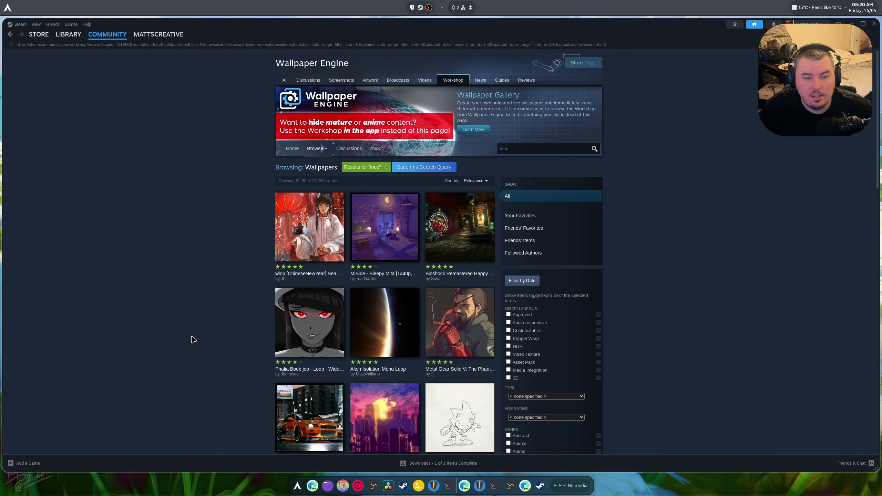
mouse_move(366, 334)
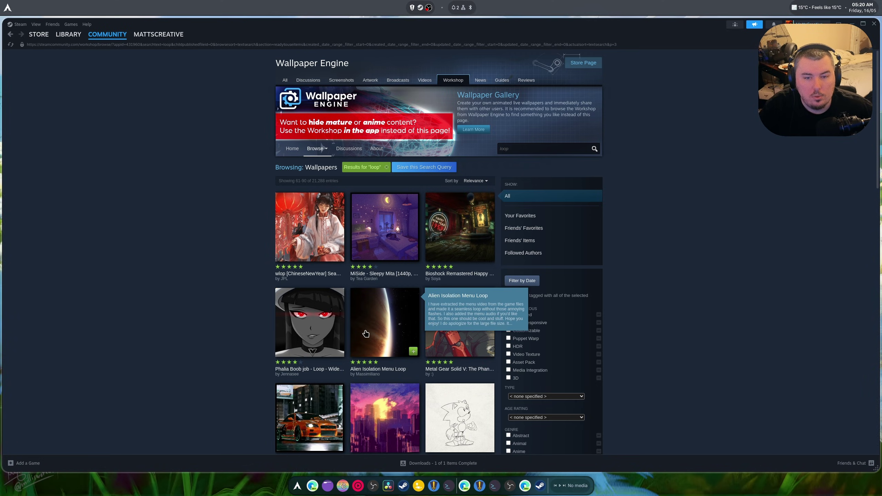
scroll(146, 320, "down", 6)
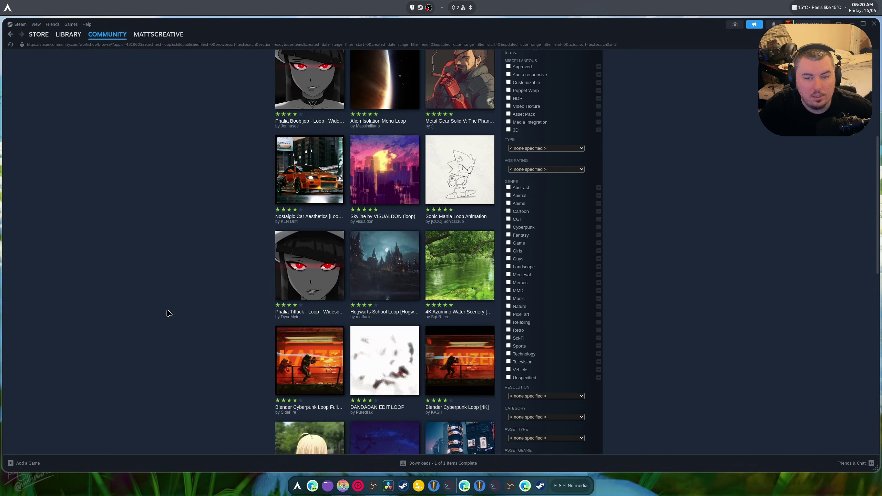
left_click(368, 286)
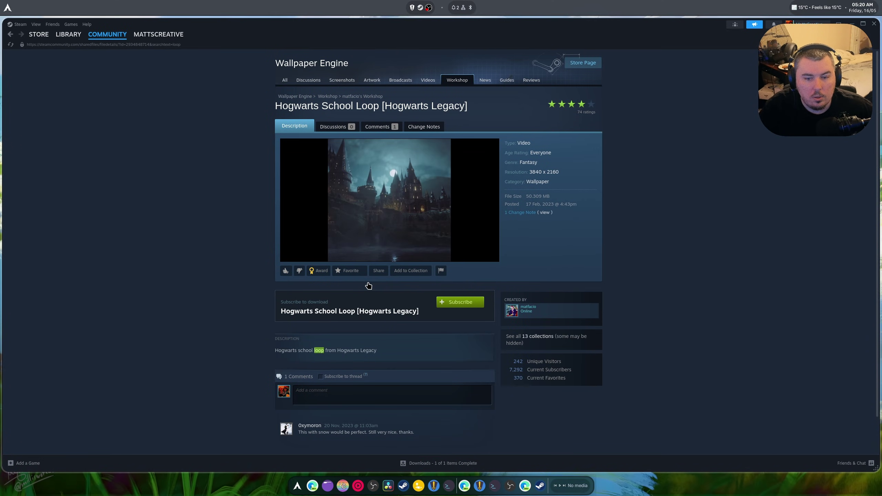
Subscribe to the Hogwarts wallpaper, copy its page link, and close Steam.
left_click(464, 303)
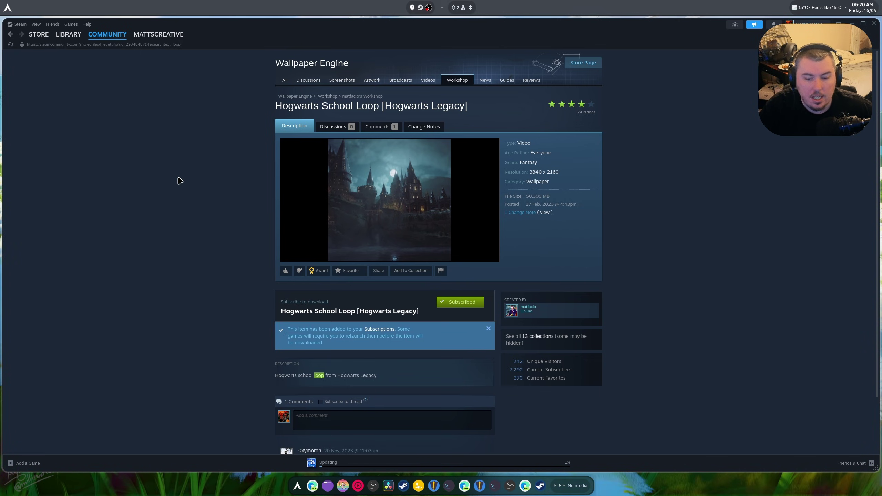
left_click(177, 48)
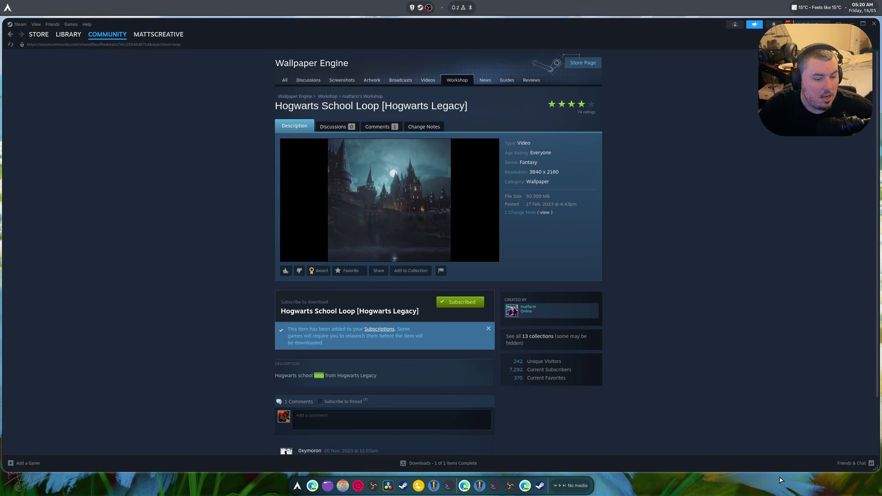
key("alt+F4")
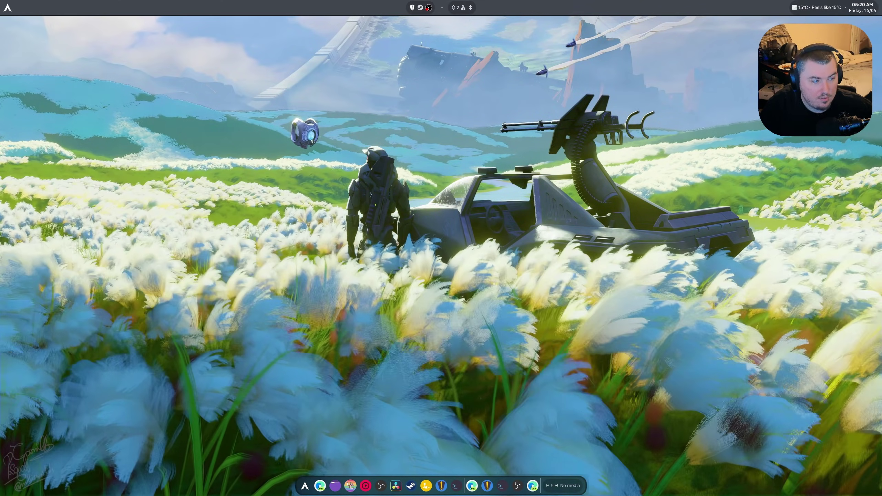
Stop the running Halo linux-wallpaperengine process and close its terminal.
key("alt+Tab")
key("ctrl+z")
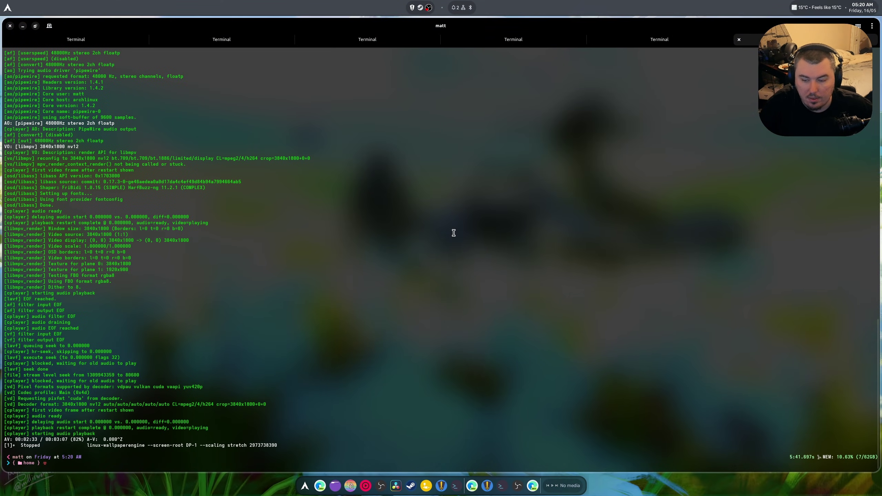
key("super+Down")
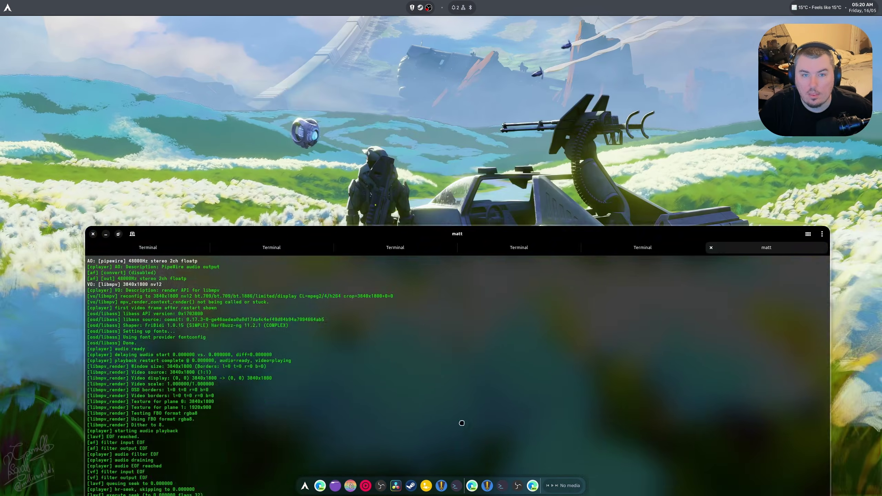
key("super+Up")
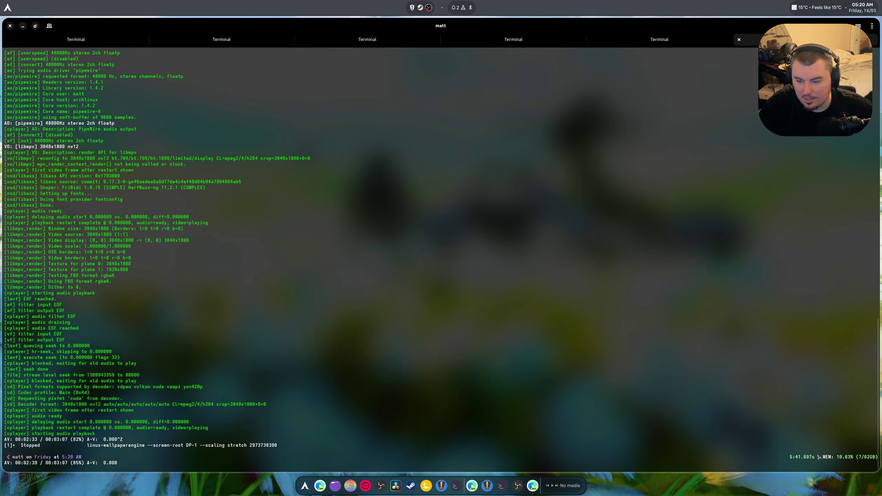
key("ctrl+c")
key("ctrl+c")
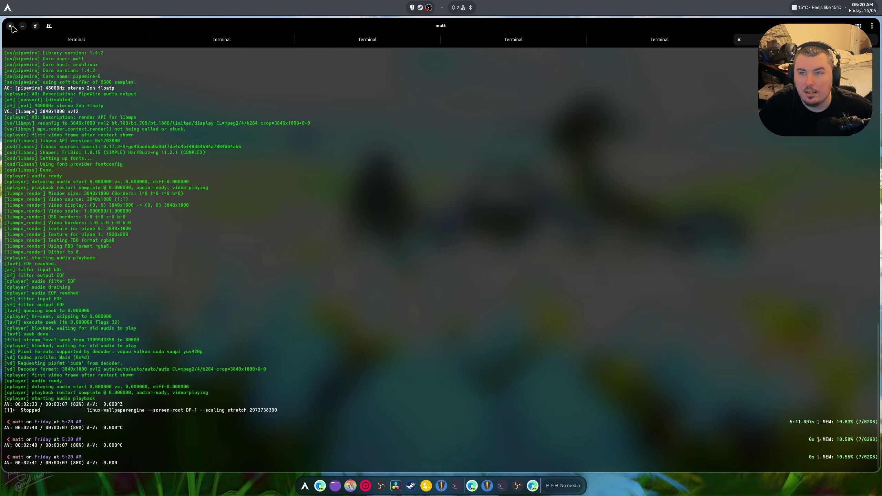
key("alt+F4")
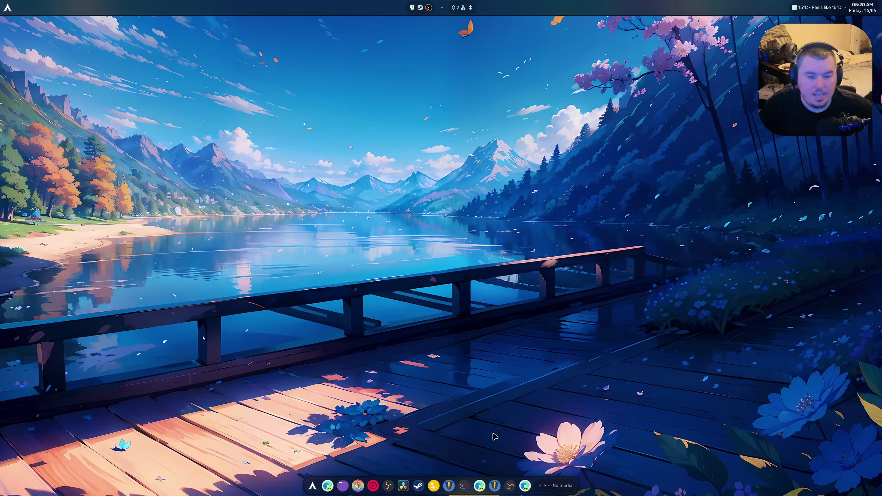
left_click(465, 485)
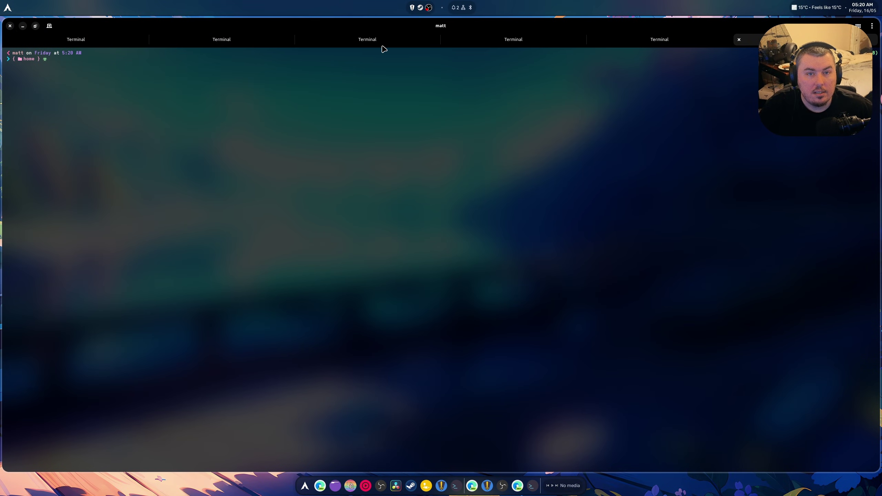
type("l")
key("Right")
key("BackSpace")
key("BackSpace")
key("BackSpace")
key("BackSpace")
key("BackSpace")
key("BackSpace")
key("BackSpace")
key("BackSpace")
key("BackSpace")
key("BackSpace")
key("ctrl+shift+v")
key("BackSpace")
key("BackSpace")
key("BackSpace")
key("BackSpace")
key("BackSpace")
key("BackSpace")
key("BackSpace")
key("BackSpace")
key("BackSpace")
key("BackSpace")
key("BackSpace")
key("BackSpace")
key("BackSpace")
key("BackSpace")
key("BackSpace")
key("BackSpace")
key("Left")
key("Left")
key("BackSpace")
key("BackSpace")
key("BackSpace")
key("BackSpace")
key("BackSpace")
key("BackSpace")
key("BackSpace")
key("BackSpace")
key("BackSpace")
key("BackSpace")
key("BackSpace")
key("BackSpace")
key("BackSpace")
key("BackSpace")
key("BackSpace")
key("BackSpace")
key("BackSpace")
key("BackSpace")
key("BackSpace")
key("BackSpace")
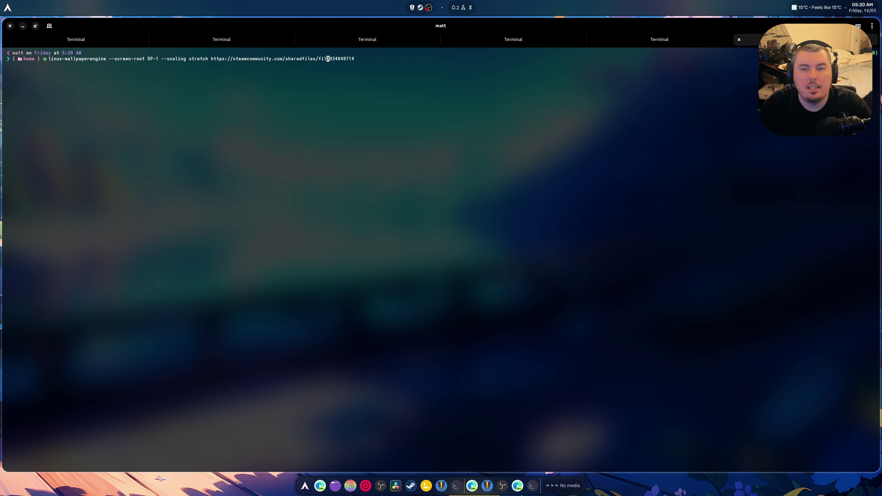
key("BackSpace")
key("BackSpace")
key("BackSpace")
key("BackSpace")
key("BackSpace")
key("BackSpace")
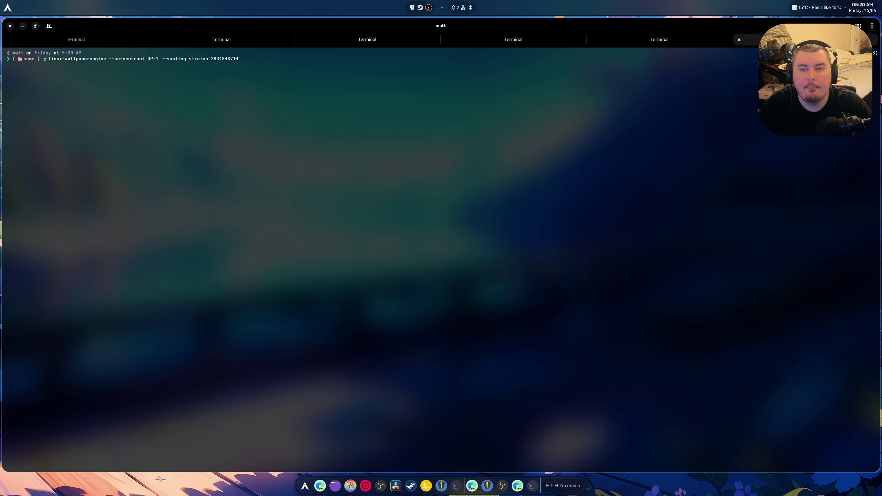
key("Return")
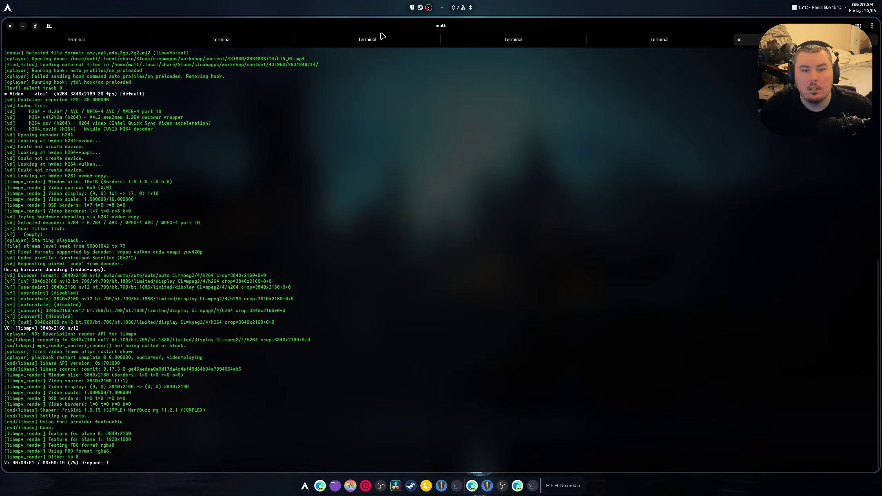
key("super+d")
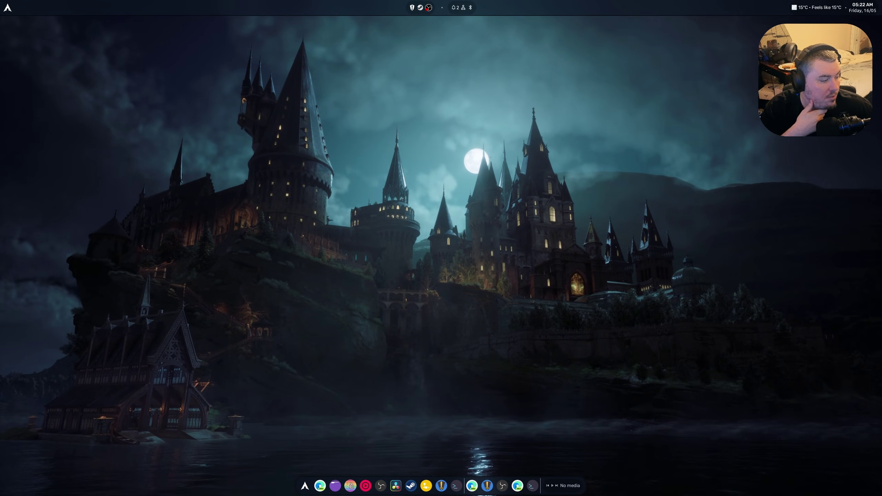
Close every terminal tab and window to stop the live wallpaper, then recall the linux-wallpaperengine command in a new terminal.
key("super+Return")
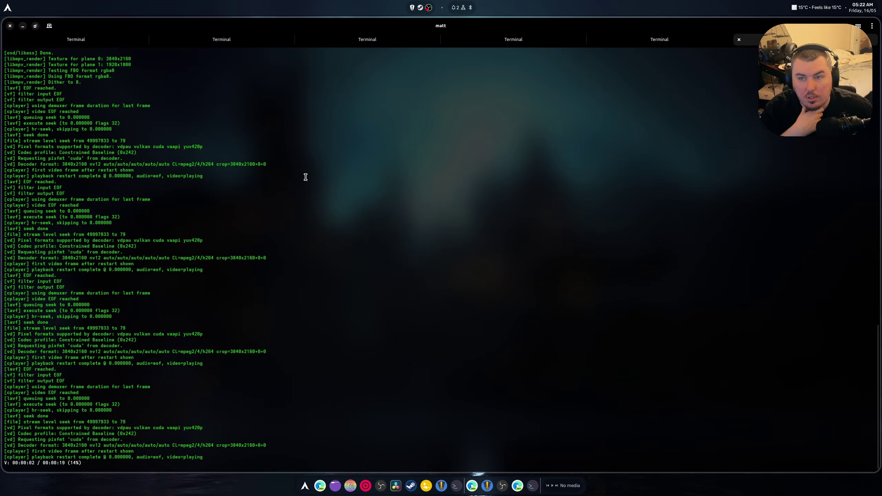
right_click(55, 42)
left_click(88, 121)
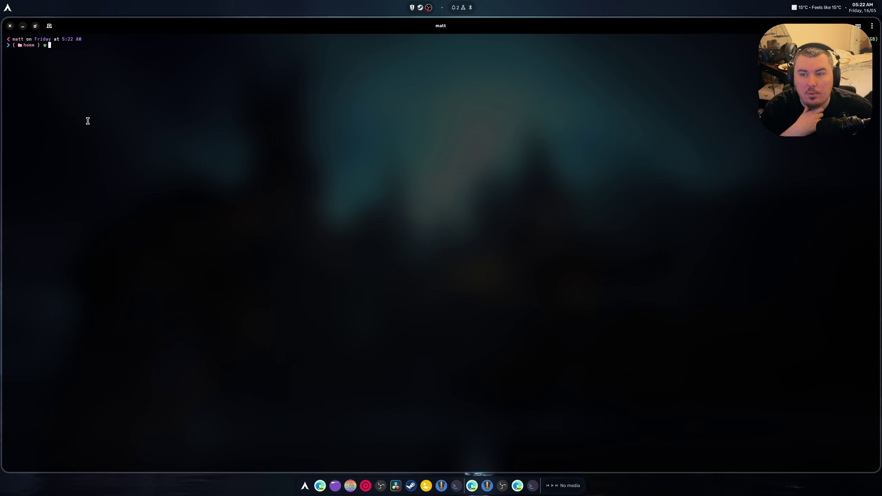
left_click(10, 26)
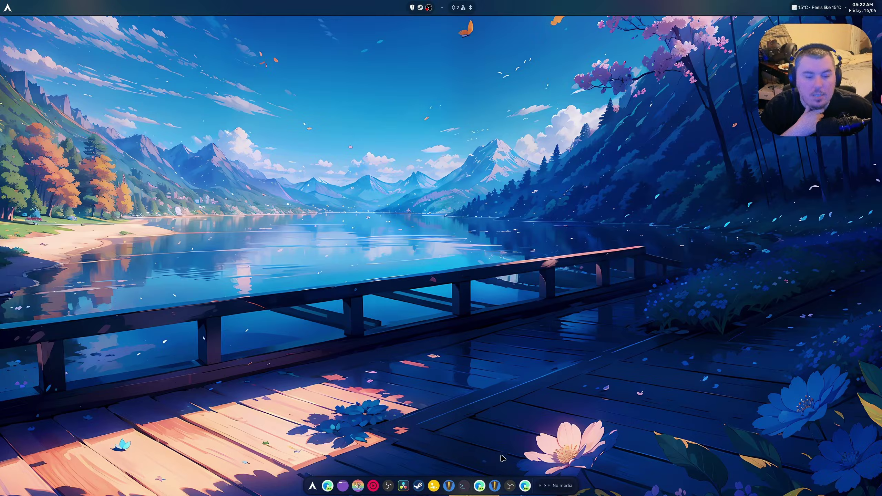
left_click(462, 486)
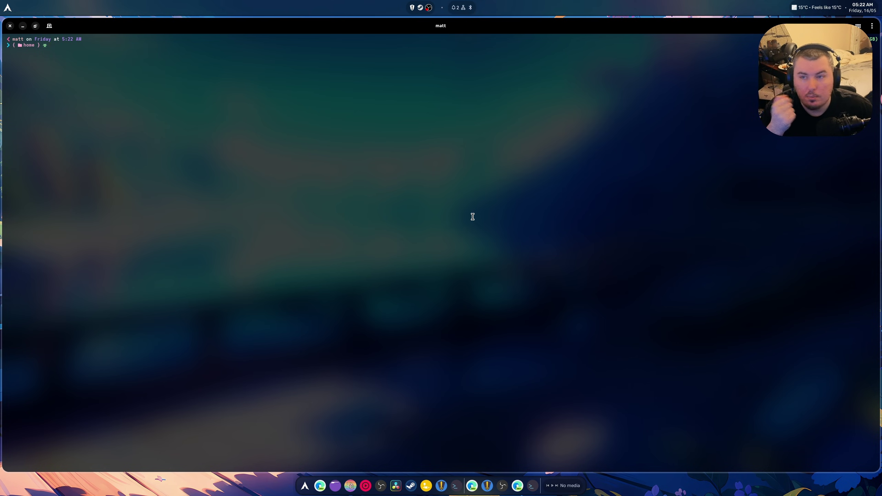
key("ctrl+shift+v")
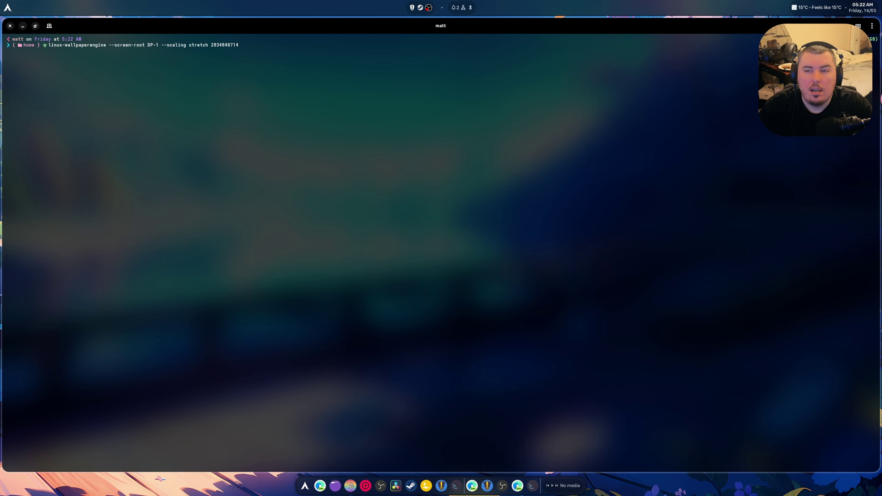